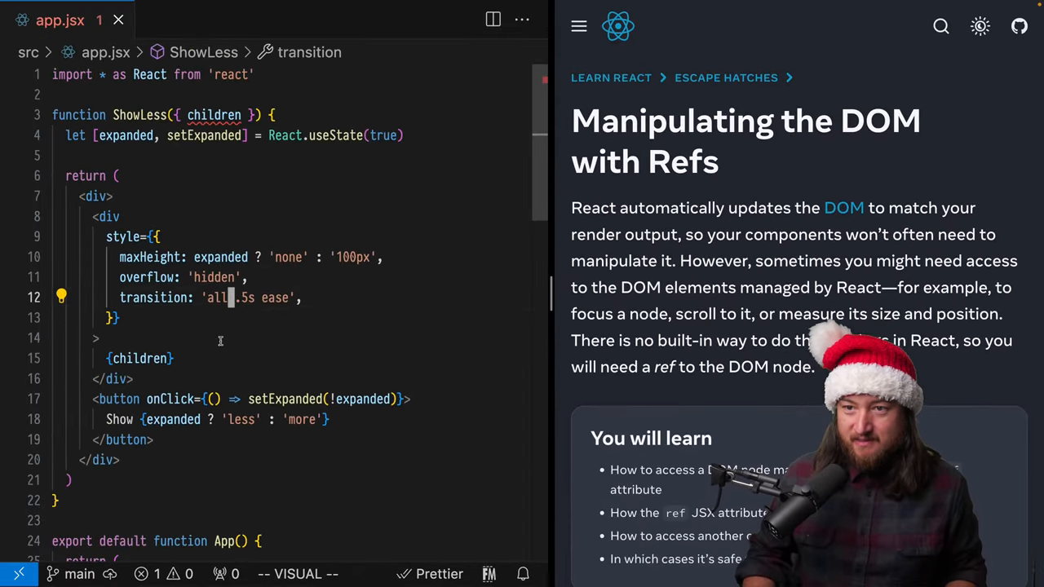
# Locate the inner content div and pick out the useRef example and React namespace in the docs.
pyautogui.press('v')
pyautogui.press('a')
pyautogui.press('t')
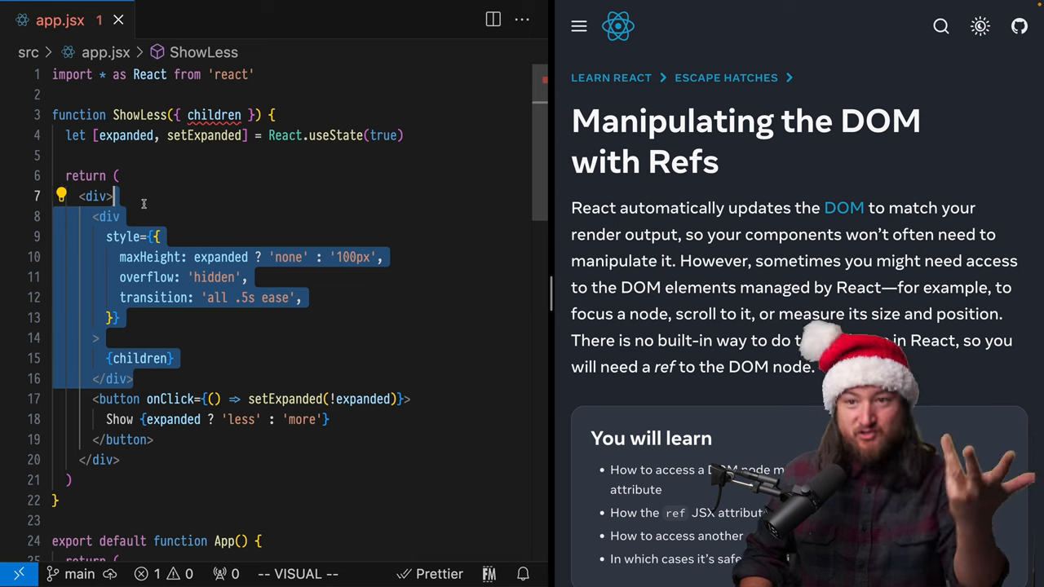
pyautogui.press('Escape')
pyautogui.scroll(-1, 751, 260)
pyautogui.scroll(-1, 751, 259)
pyautogui.scroll(-1, 752, 259)
pyautogui.scroll(-4, 752, 260)
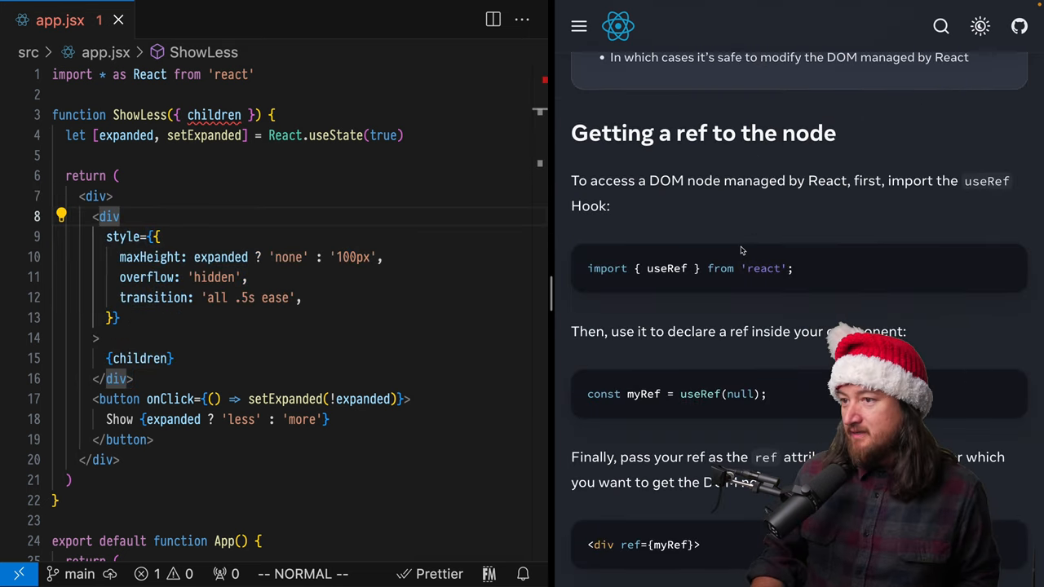
pyautogui.scroll(-1, 742, 250)
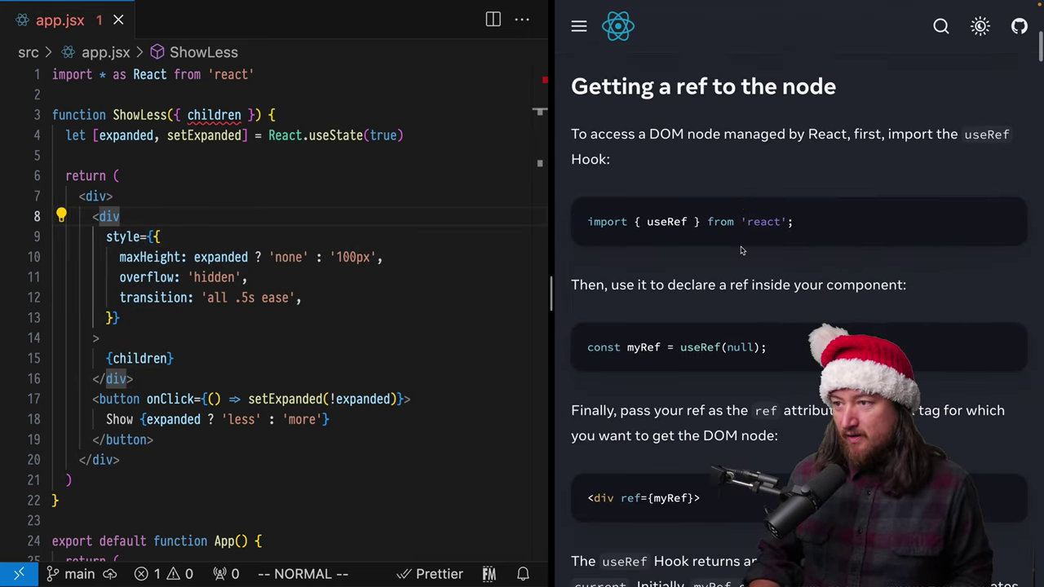
pyautogui.doubleClick(667, 222)
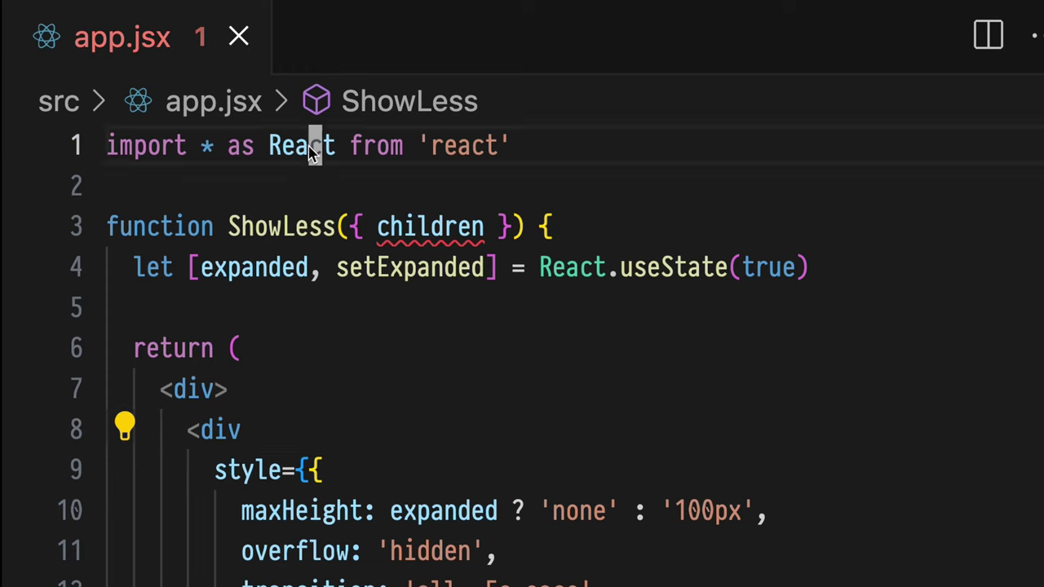
pyautogui.doubleClick(310, 147)
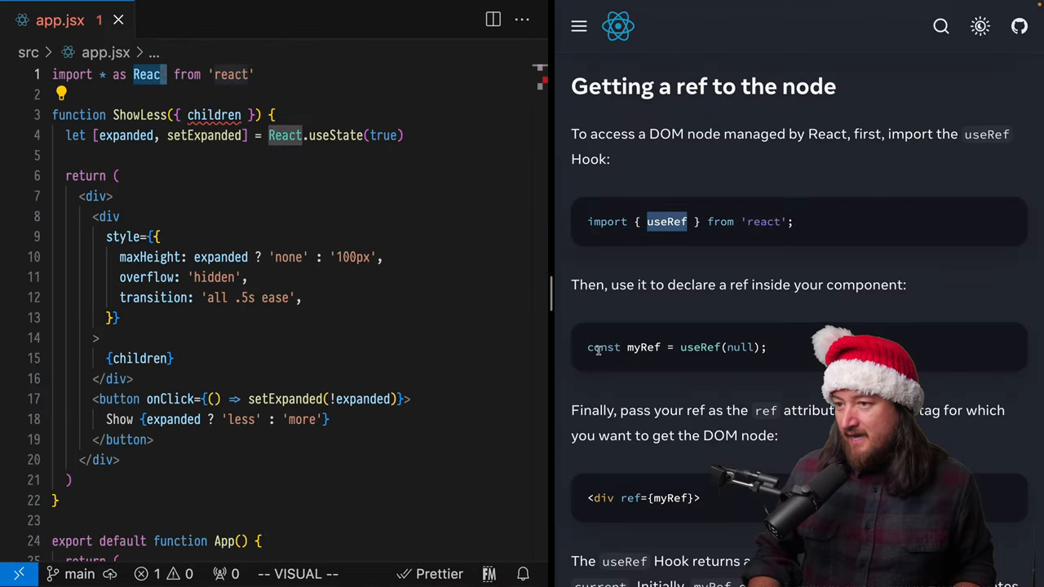
# Declare contentRef = React.useRef(null) on a new line under the expanded useState.
pyautogui.click(132, 141)
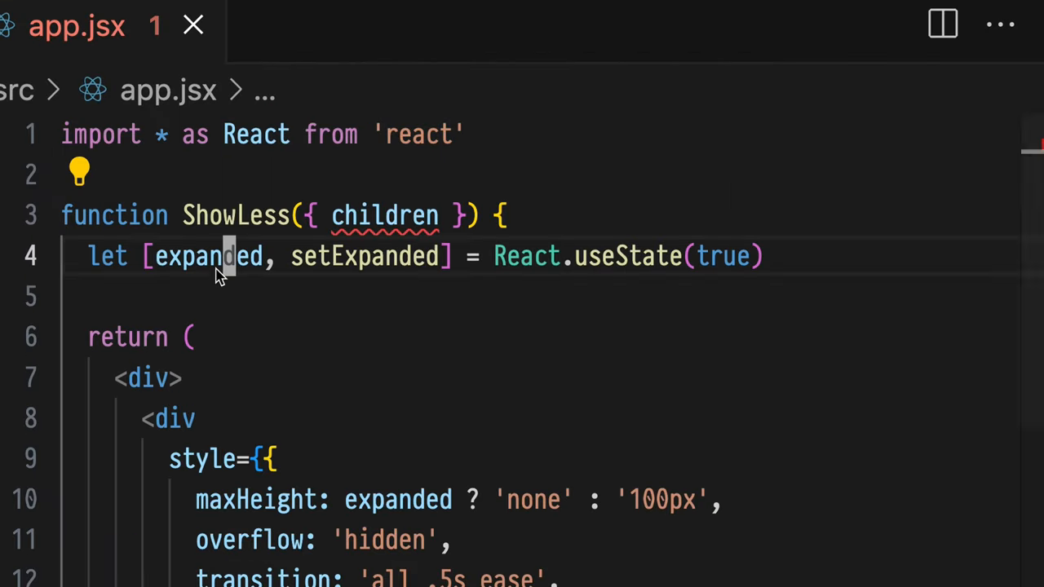
pyautogui.press('o')
pyautogui.write('const myRef = useRef(null);')
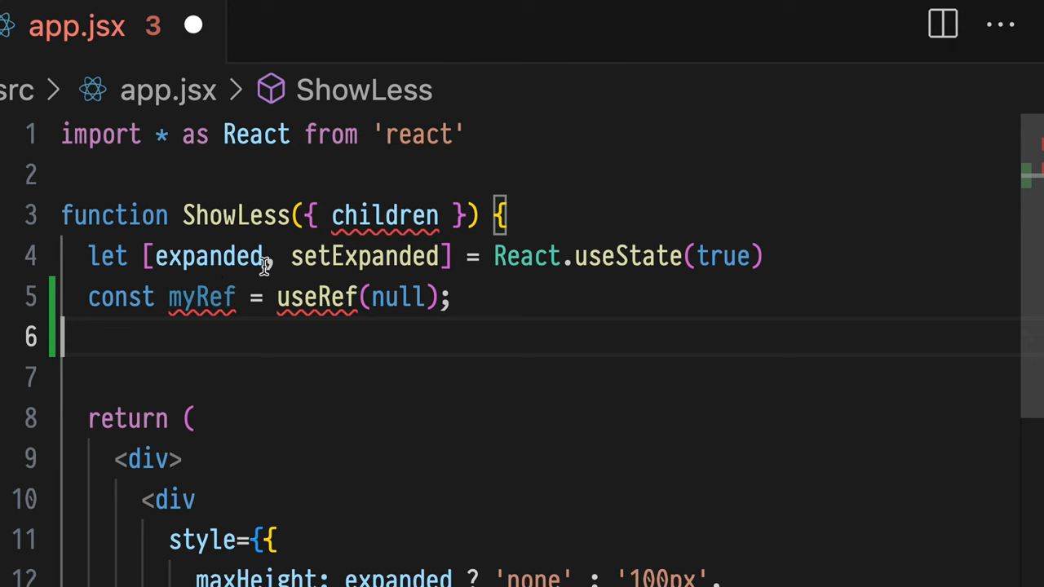
pyautogui.doubleClick(114, 257)
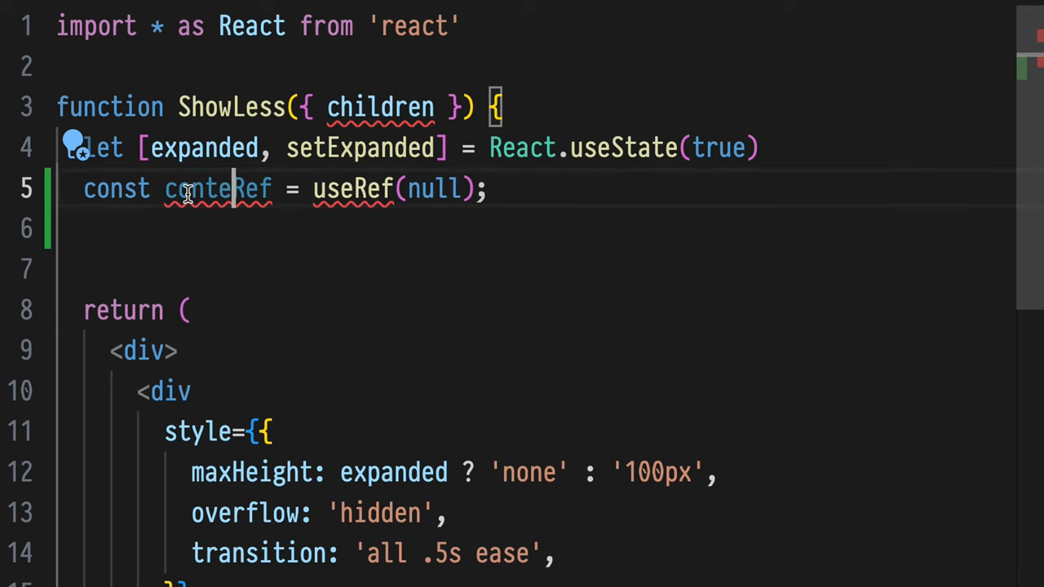
pyautogui.click(397, 185)
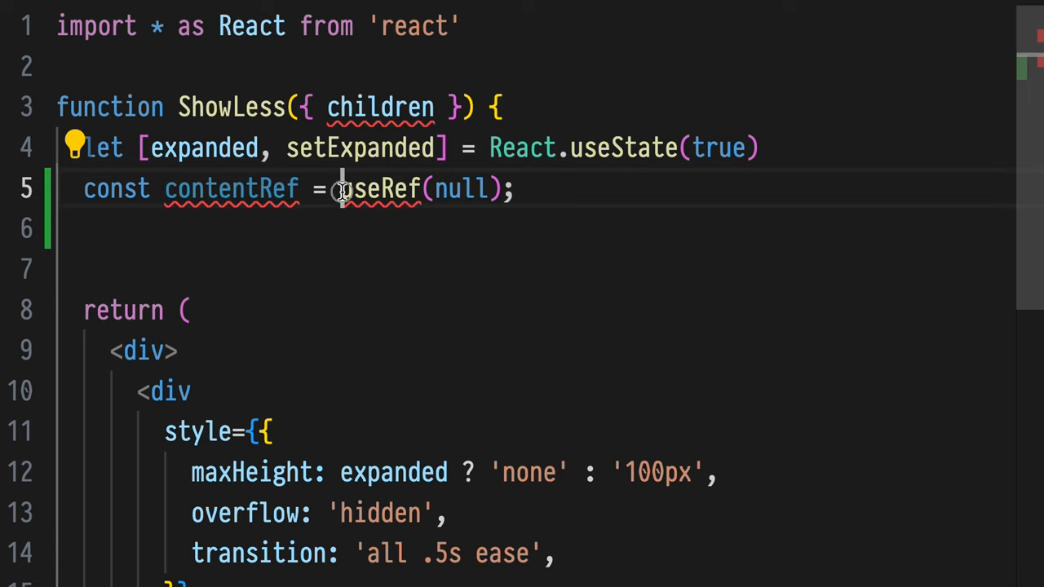
pyautogui.write('React')
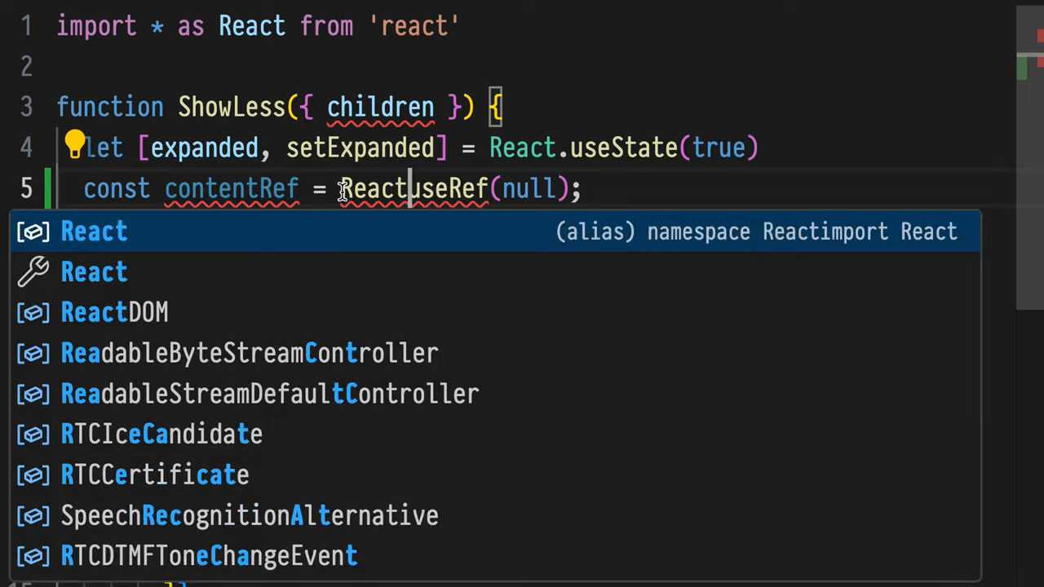
pyautogui.write('.')
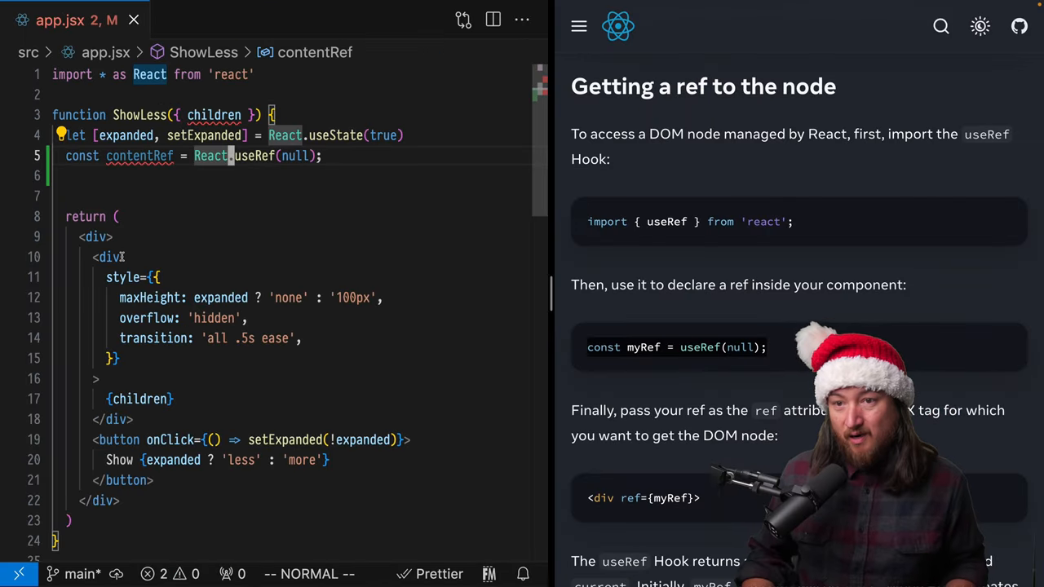
# Give the inner content div ref={contentRef} via the autocomplete suggestion.
pyautogui.click(115, 257)
pyautogui.write('o')
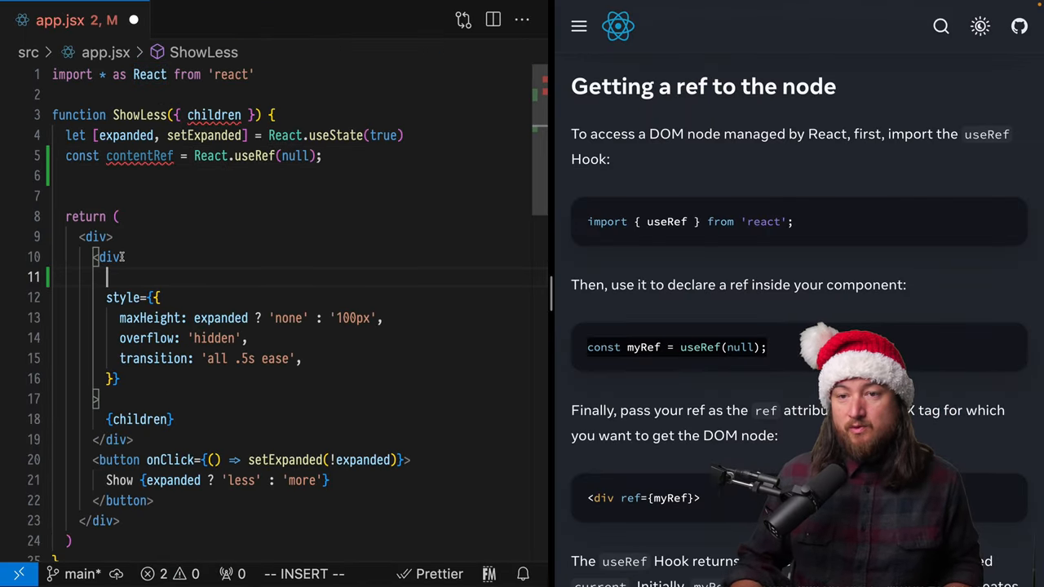
pyautogui.write('ref=')
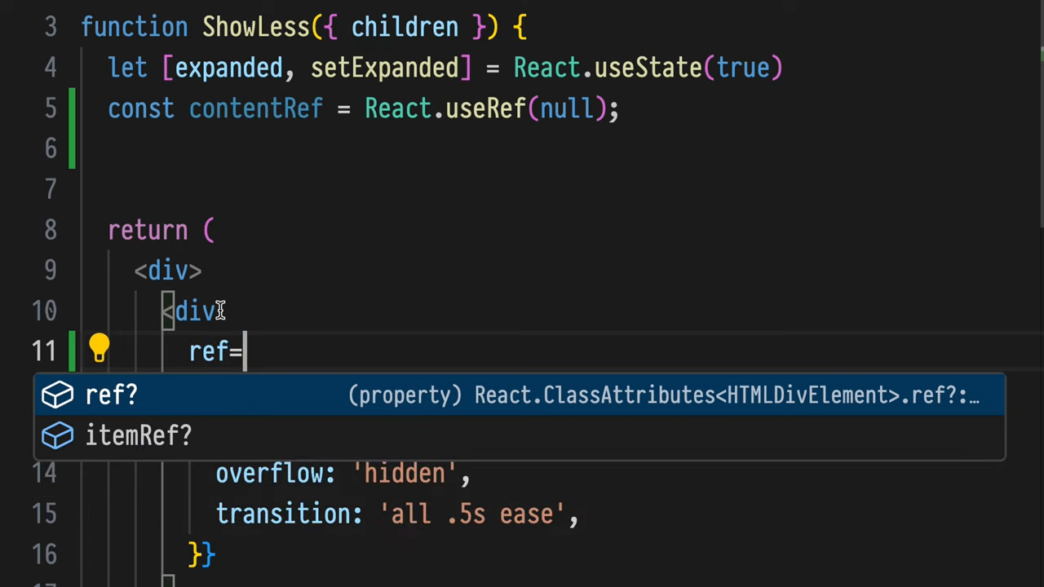
pyautogui.write('{conte')
pyautogui.press('Tab')
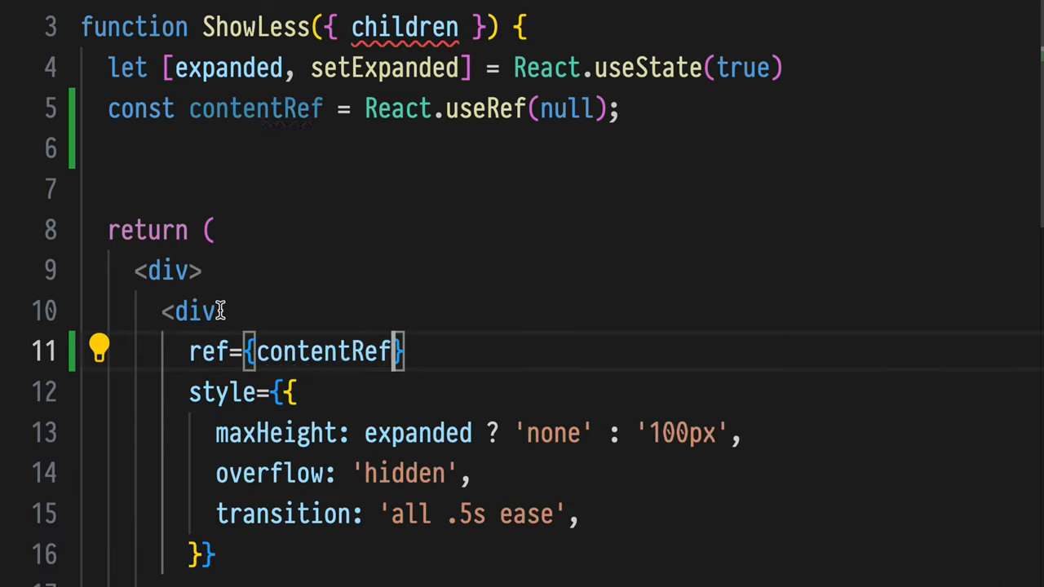
pyautogui.doubleClick(319, 351)
pyautogui.click(499, 109)
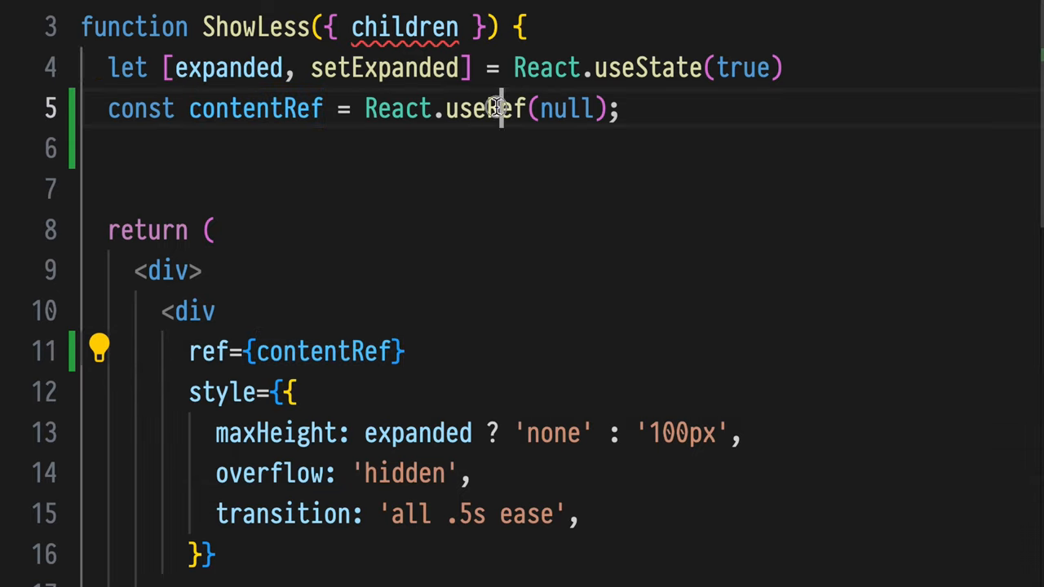
# Cross-check the ref attribute against the contentRef declaration on line 5.
pyautogui.doubleClick(300, 107)
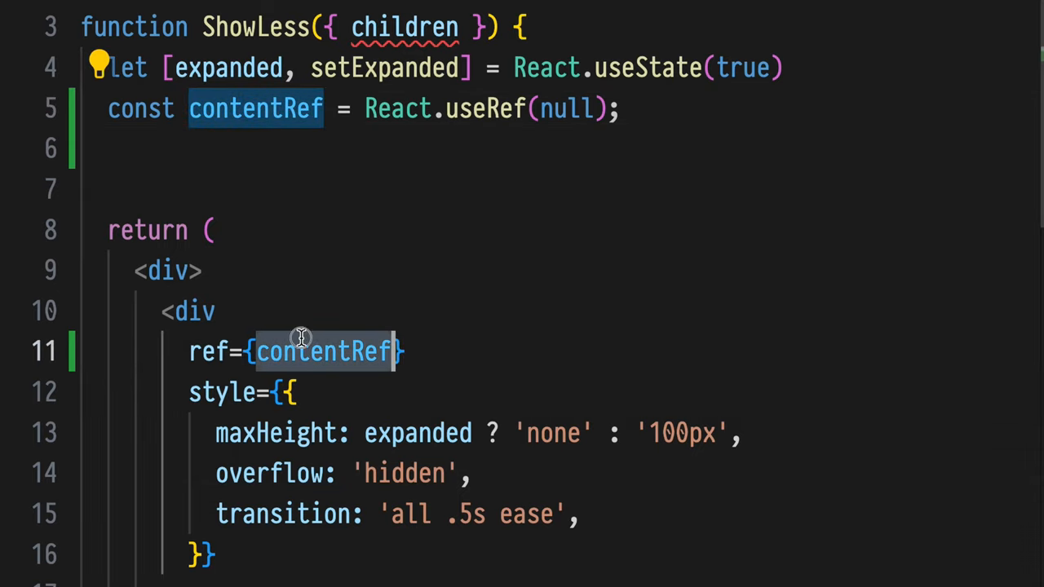
pyautogui.moveTo(195, 357); pyautogui.dragTo(425, 359)
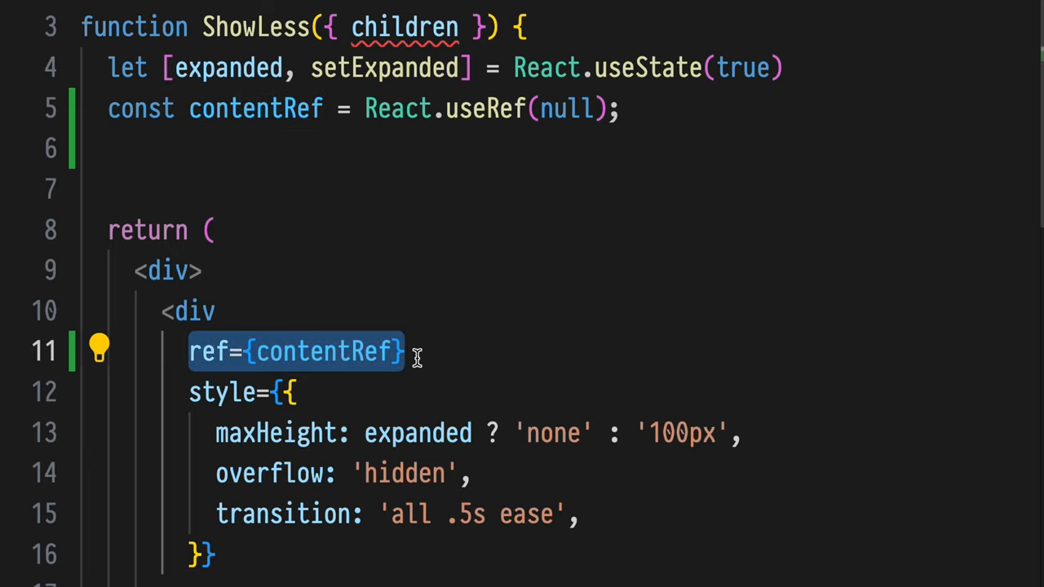
pyautogui.doubleClick(333, 356)
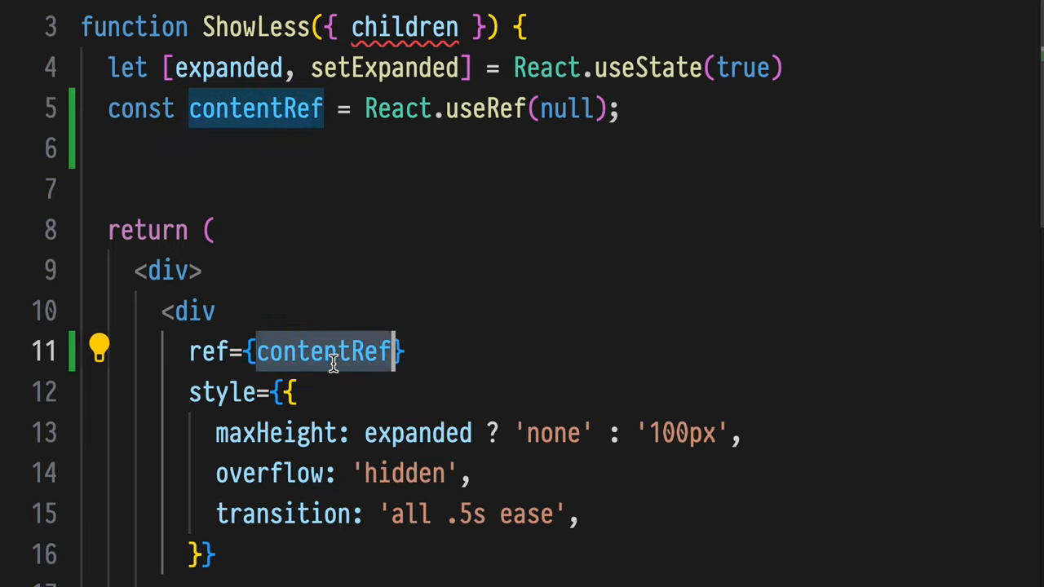
pyautogui.doubleClick(256, 108)
pyautogui.scroll(-3, 748, 458)
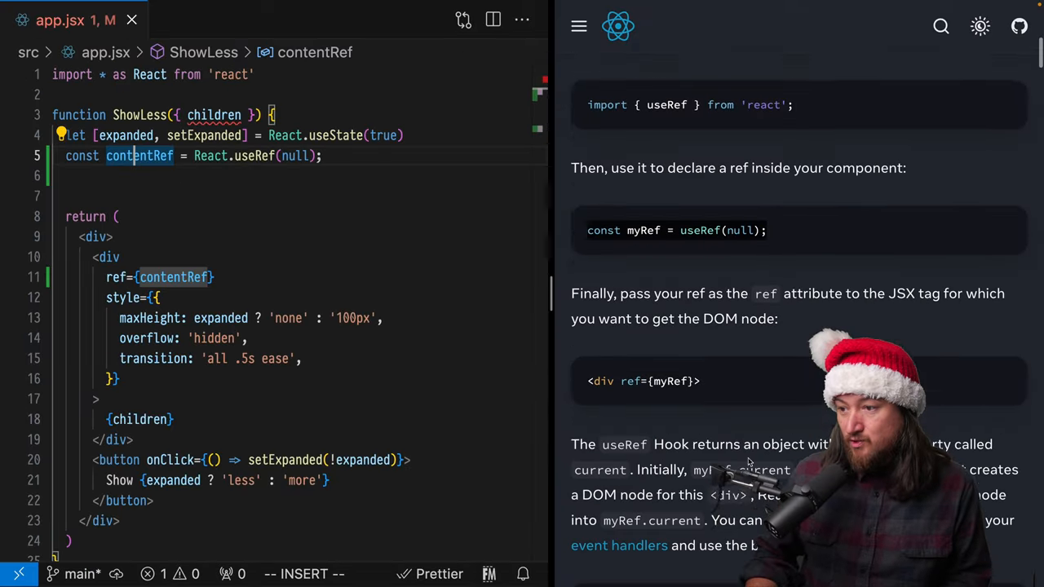
pyautogui.scroll(-3, 749, 458)
pyautogui.scroll(-2, 749, 459)
pyautogui.scroll(-3, 525, 567)
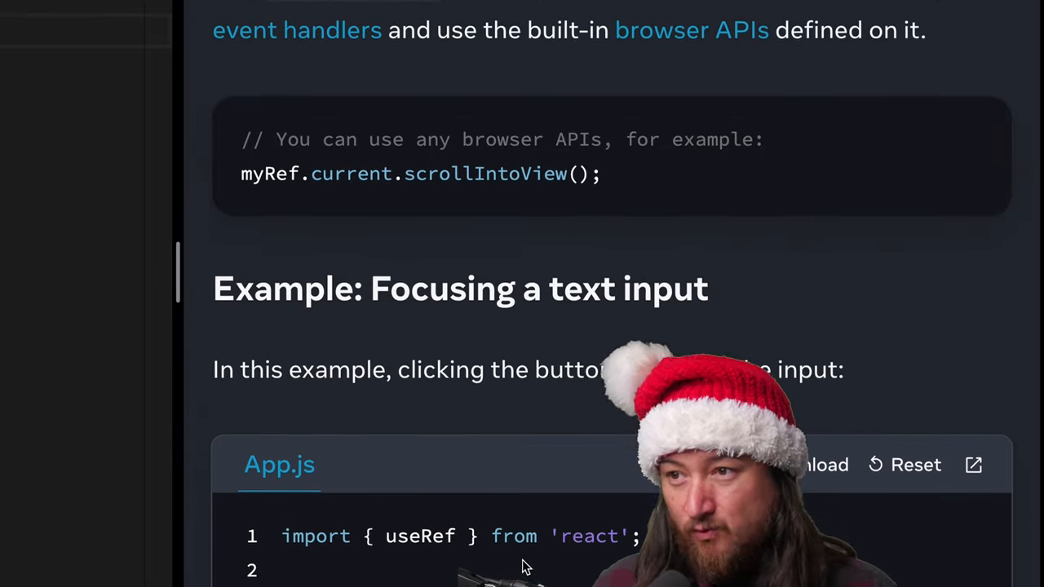
pyautogui.scroll(-2, 525, 566)
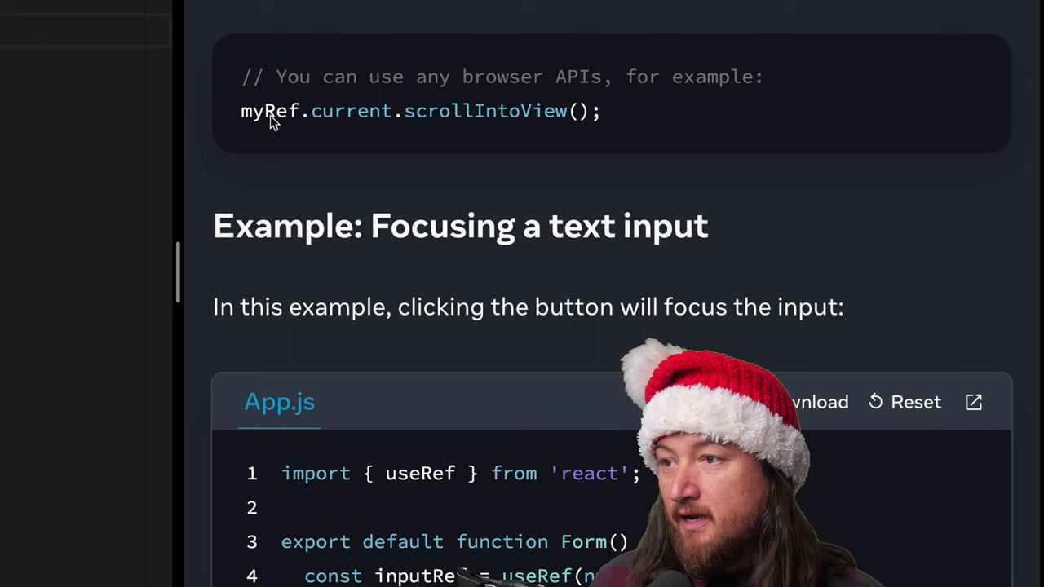
# Highlight myRef.current in the docs' scrollIntoView ref example.
pyautogui.moveTo(243, 116); pyautogui.dragTo(576, 115)
pyautogui.moveTo(779, 202); pyautogui.dragTo(680, 202)
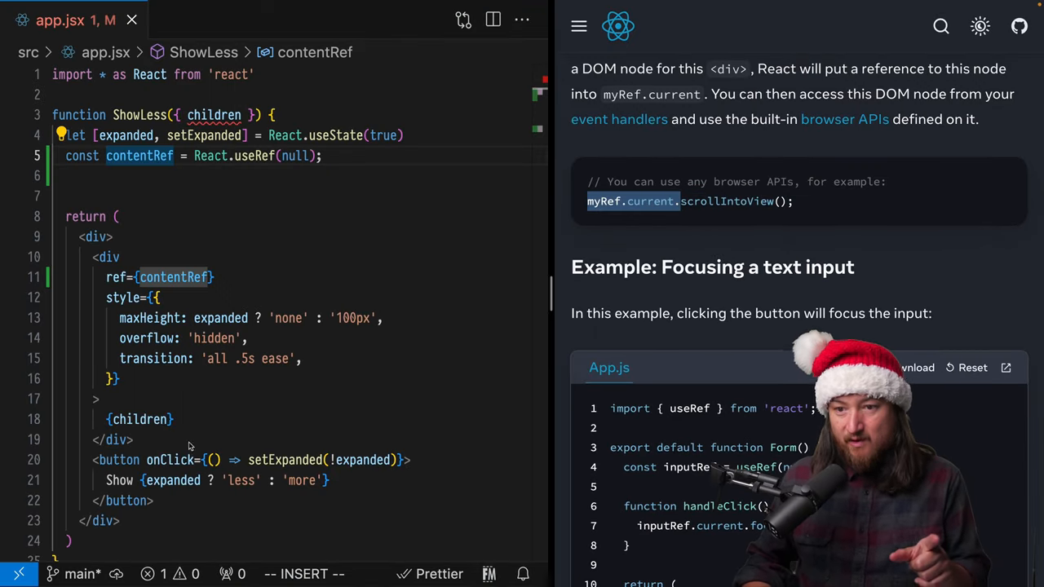
# Wrap onClick in braces and add alert(contentRef.current.scrollHeight) after setExpanded(!expanded).
pyautogui.click(248, 460)
pyautogui.write('h')
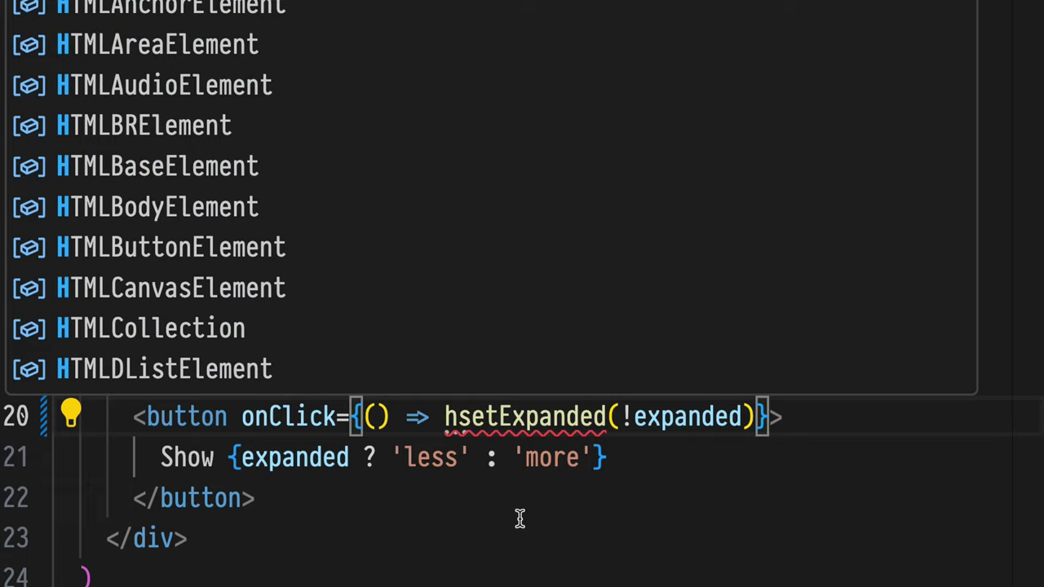
pyautogui.press('BackSpace')
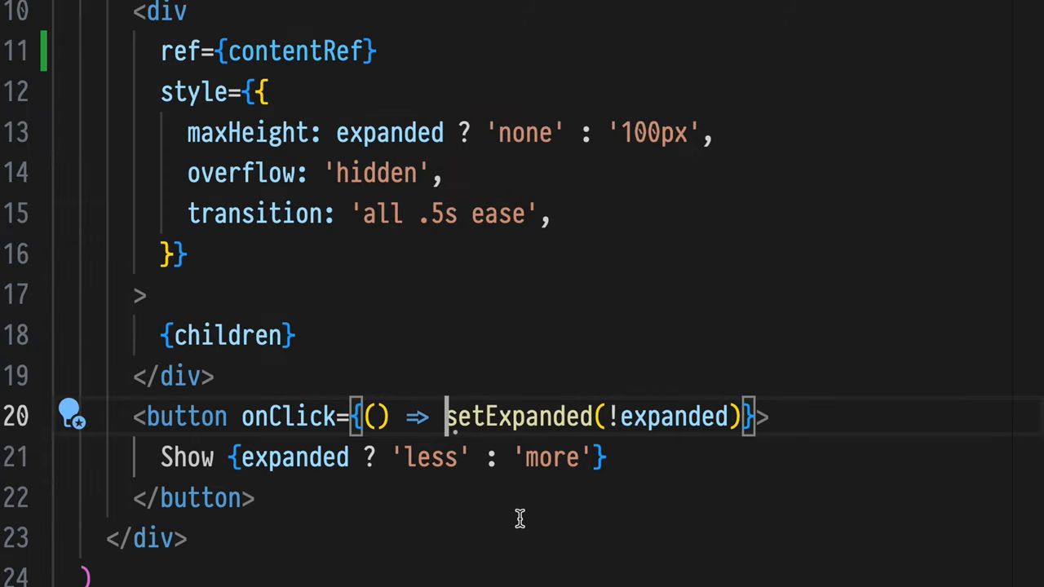
pyautogui.write('{')
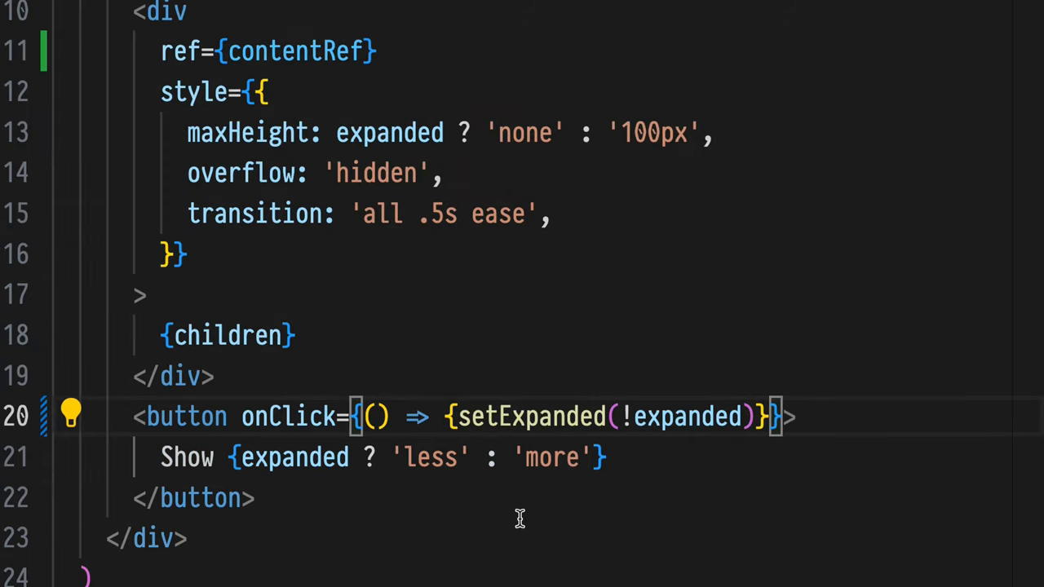
pyautogui.write('alert(')
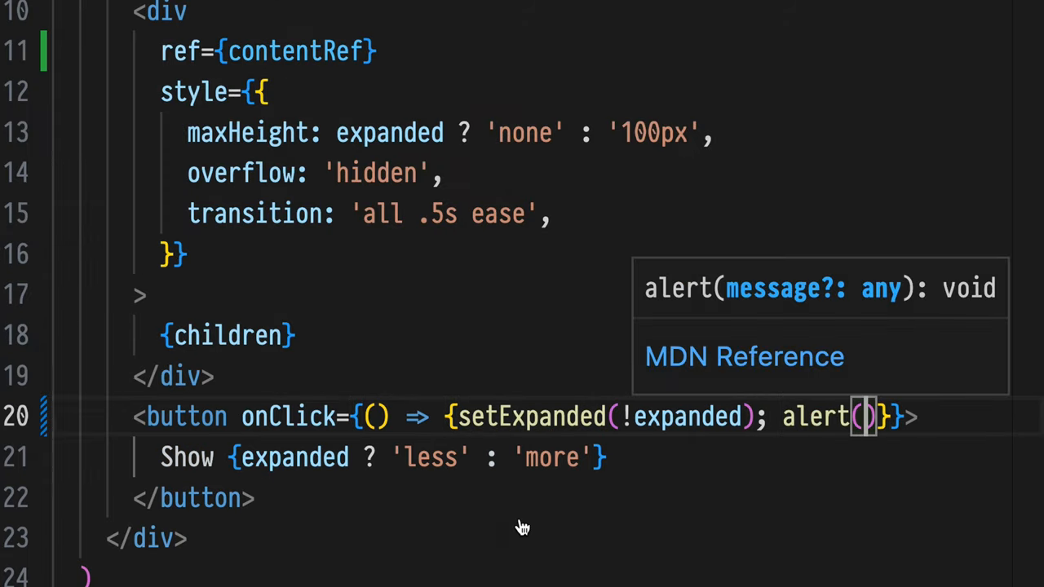
pyautogui.write('contentRef.')
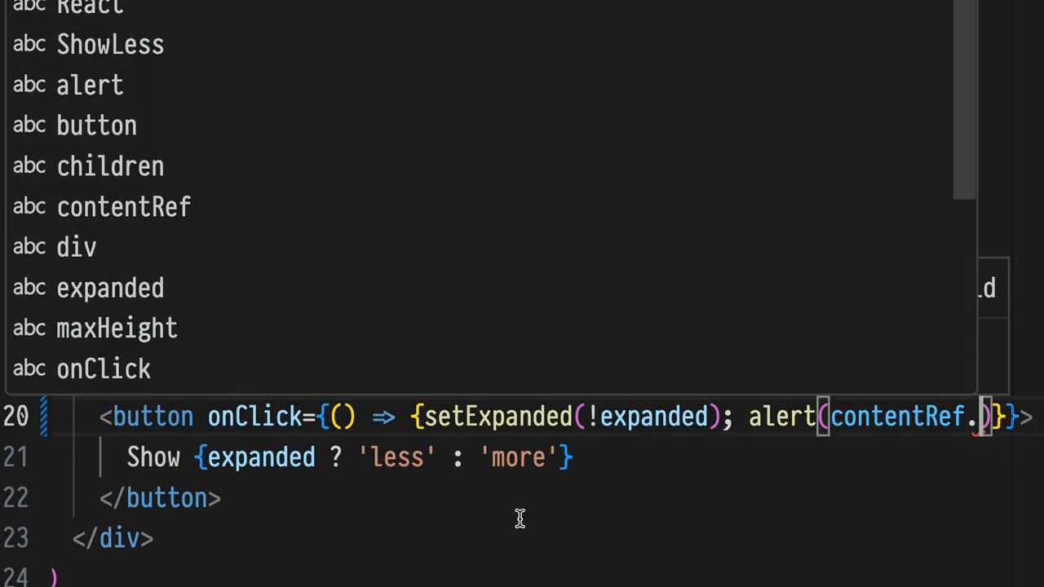
pyautogui.write('curren')
pyautogui.write('t')
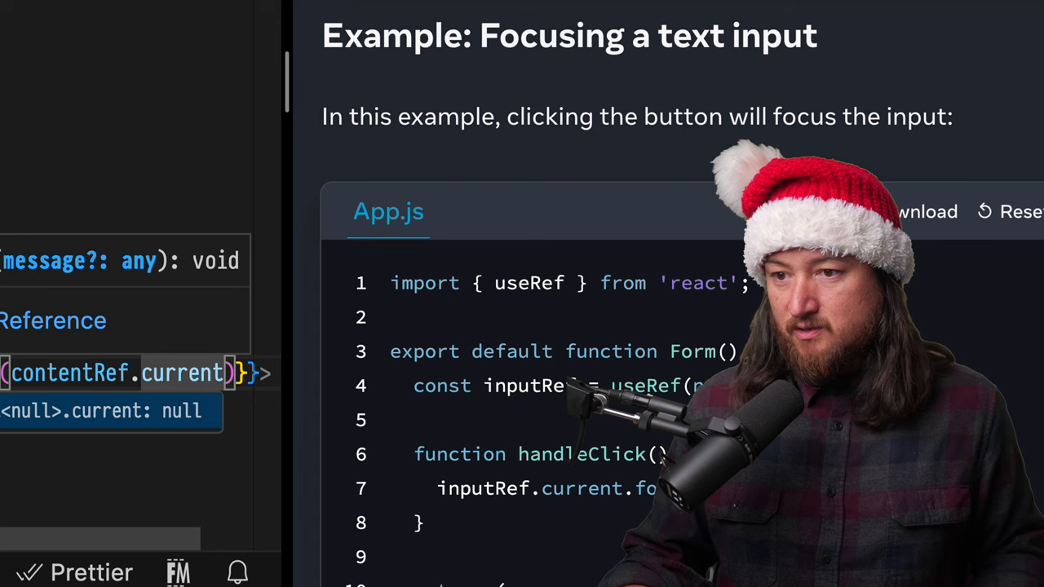
pyautogui.press('Escape')
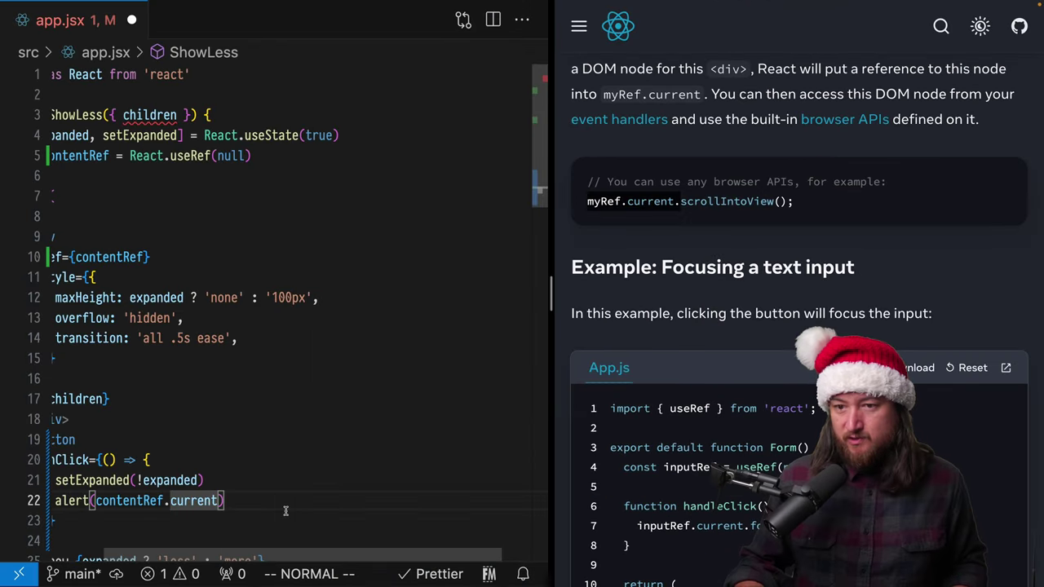
pyautogui.hscroll(-2, 286, 510)
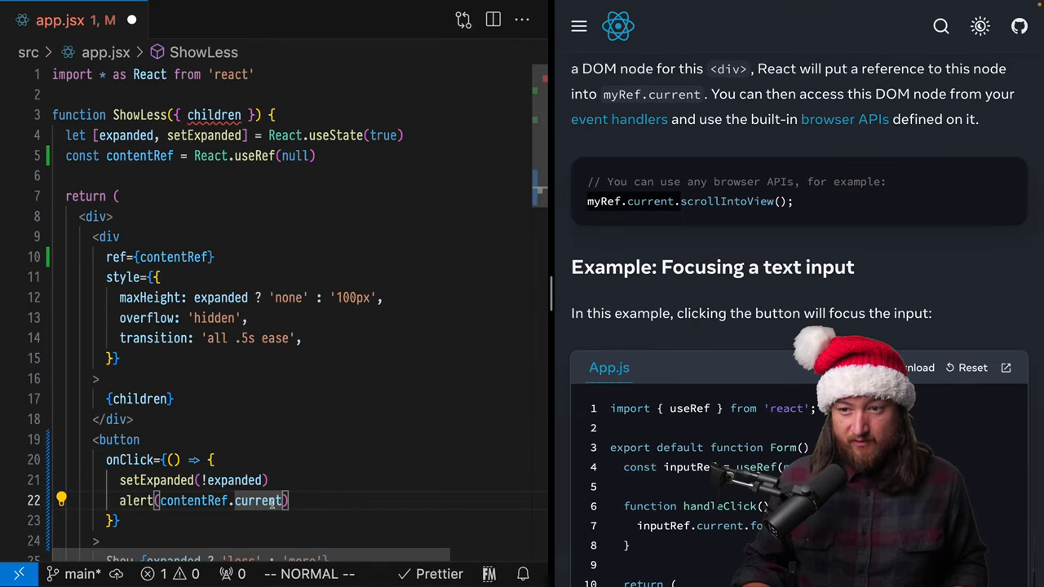
pyautogui.write('.')
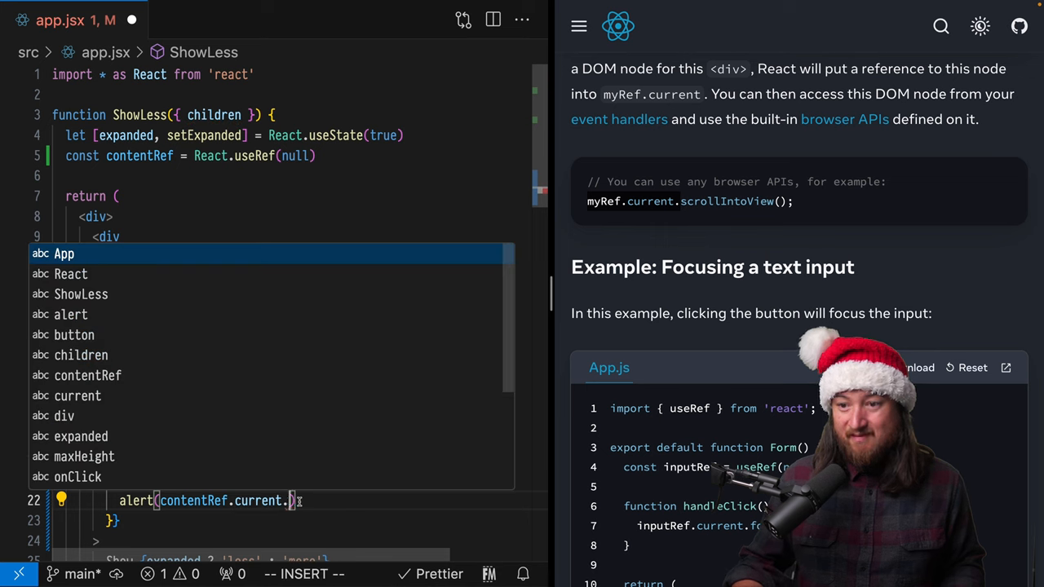
pyautogui.write('sc')
pyautogui.write('r')
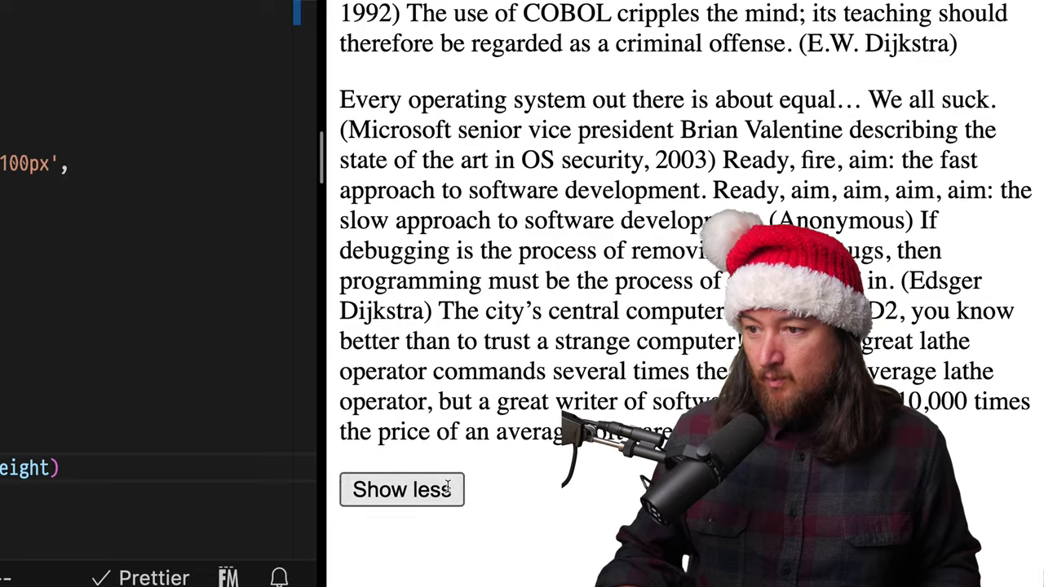
# Trigger Show less in the demo and highlight the alerted scrollHeight of 455.
pyautogui.click(447, 492)
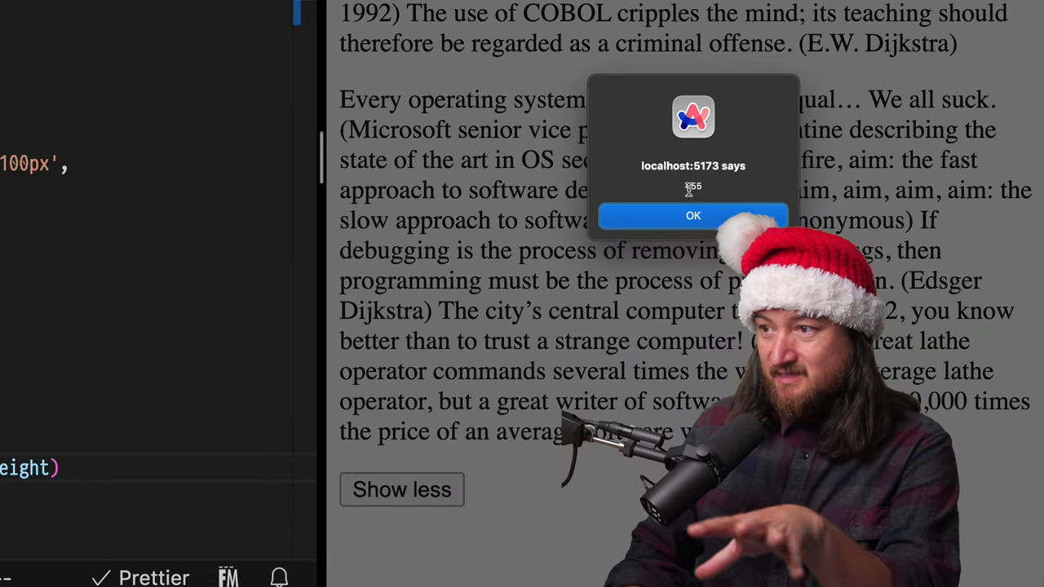
pyautogui.moveTo(682, 187); pyautogui.dragTo(714, 188)
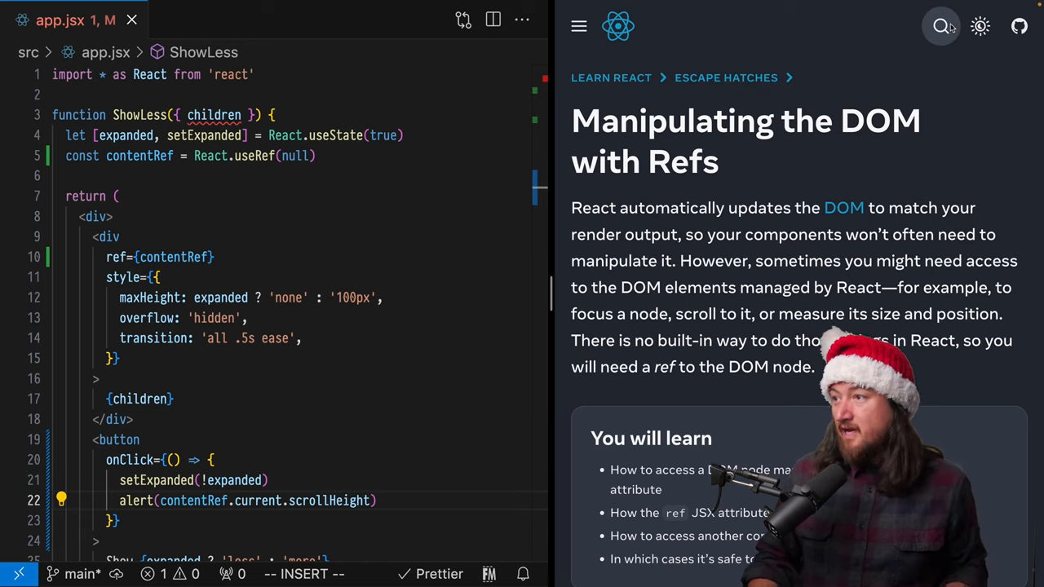
# Search the docs for 'difference' and highlight the refs versus state comparison table.
pyautogui.click(942, 27)
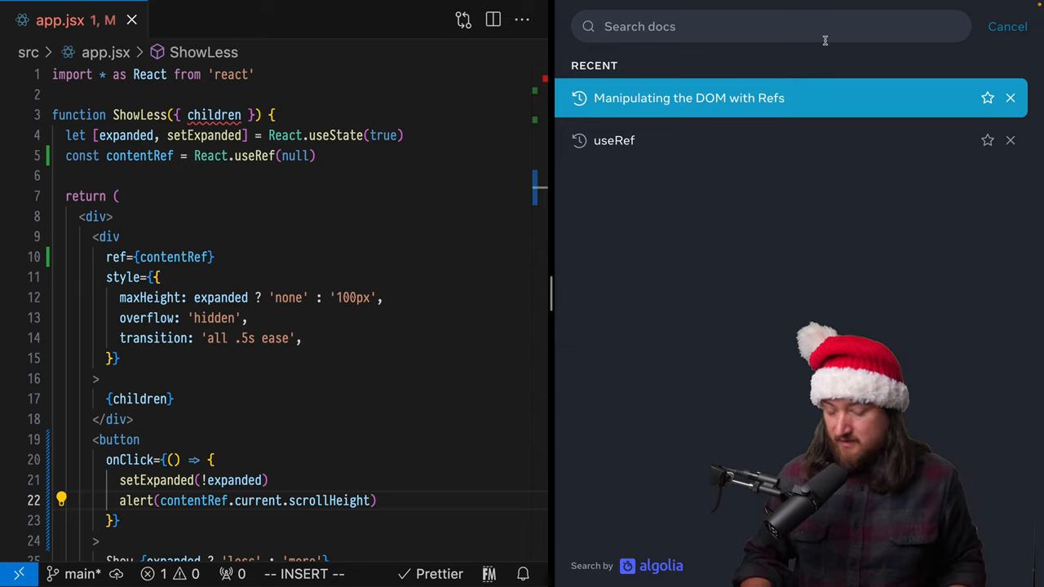
pyautogui.write('difference')
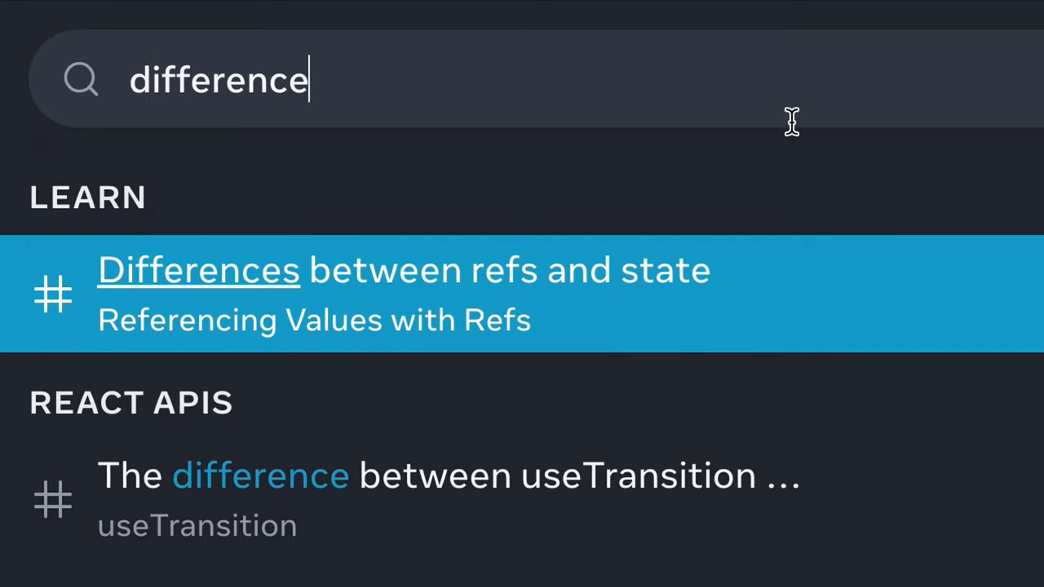
pyautogui.click(851, 273)
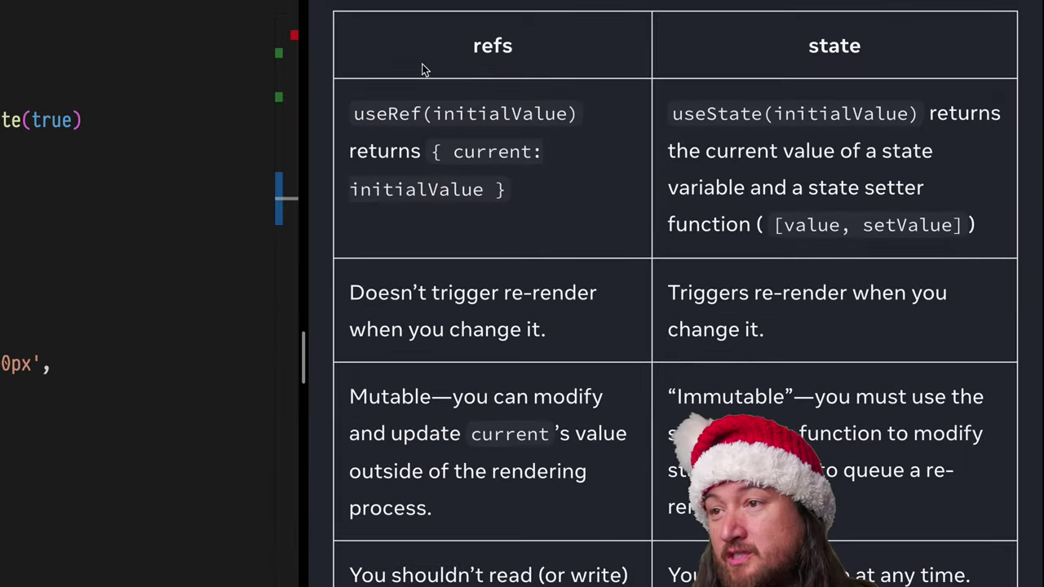
pyautogui.moveTo(422, 68)
pyautogui.mouseDown()
pyautogui.moveTo(792, 410)
pyautogui.moveTo(849, 506)
pyautogui.moveTo(879, 533)
pyautogui.moveTo(815, 575)
pyautogui.mouseUp()
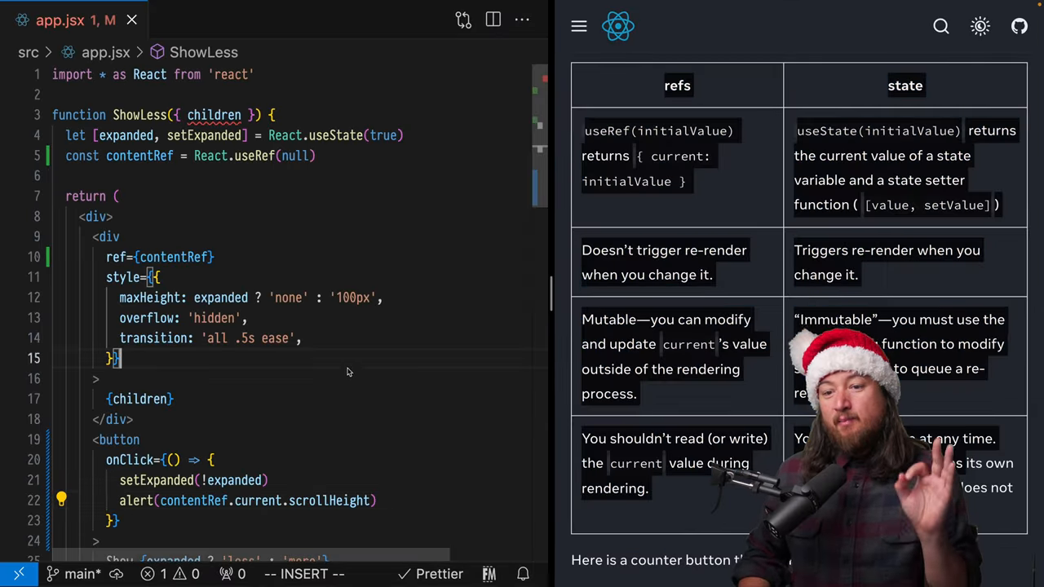
pyautogui.scroll(-3, 333, 390)
pyautogui.scroll(-2, 193, 360)
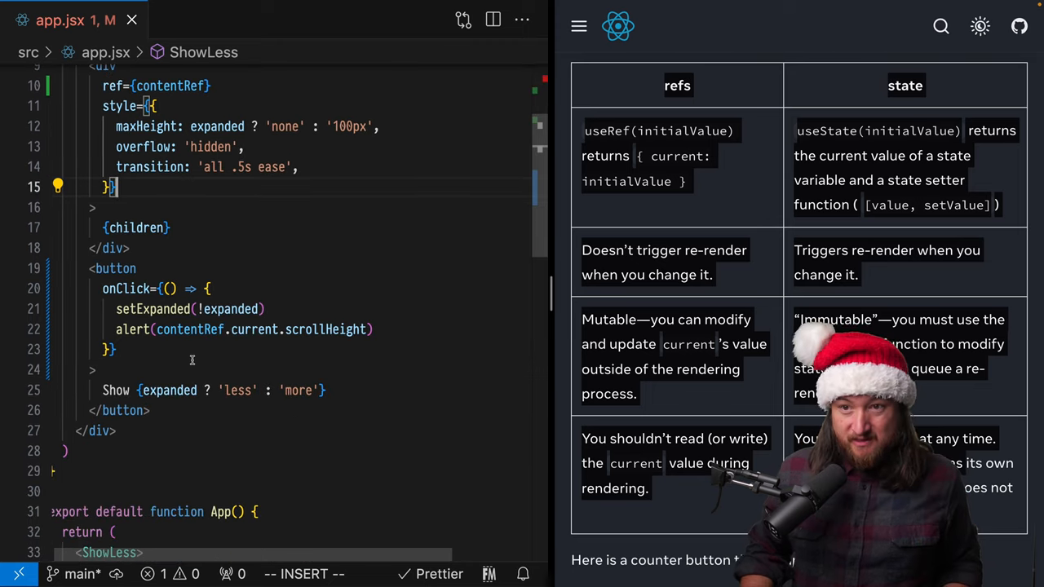
pyautogui.moveTo(159, 329); pyautogui.dragTo(366, 330)
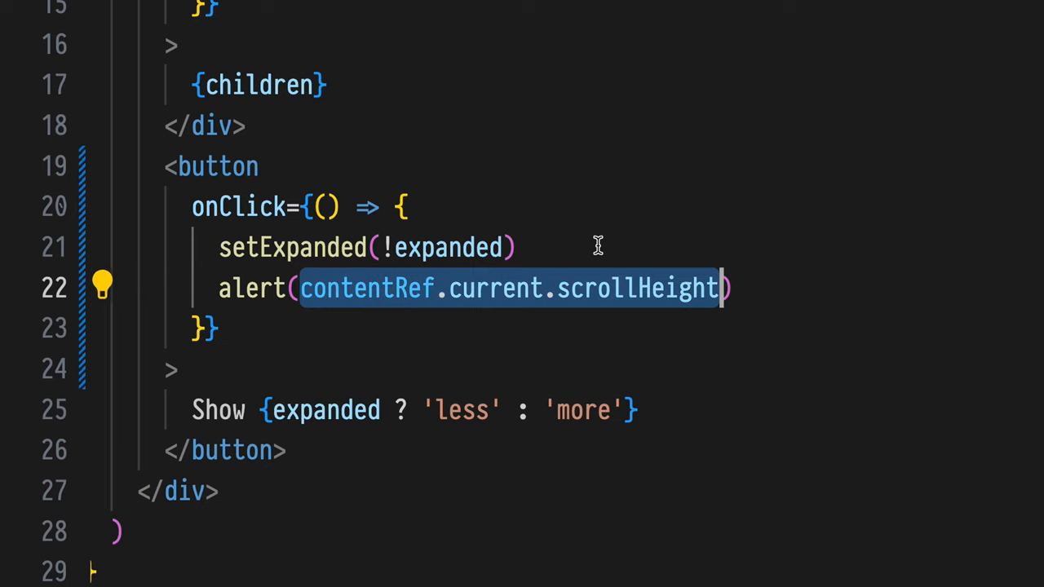